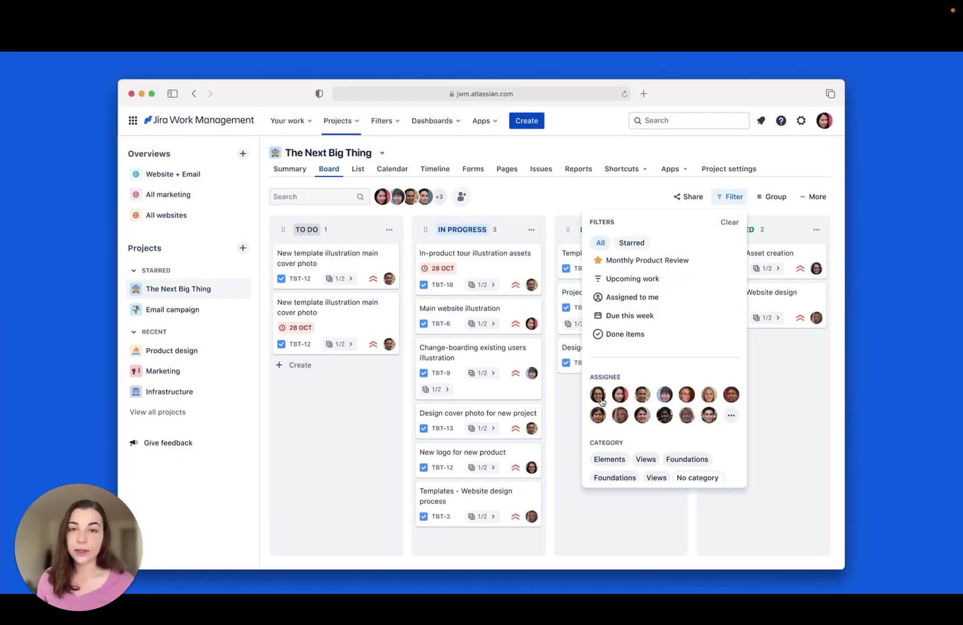
Filter the board to three assignees' work with In Progress status
click(598, 394)
click(642, 394)
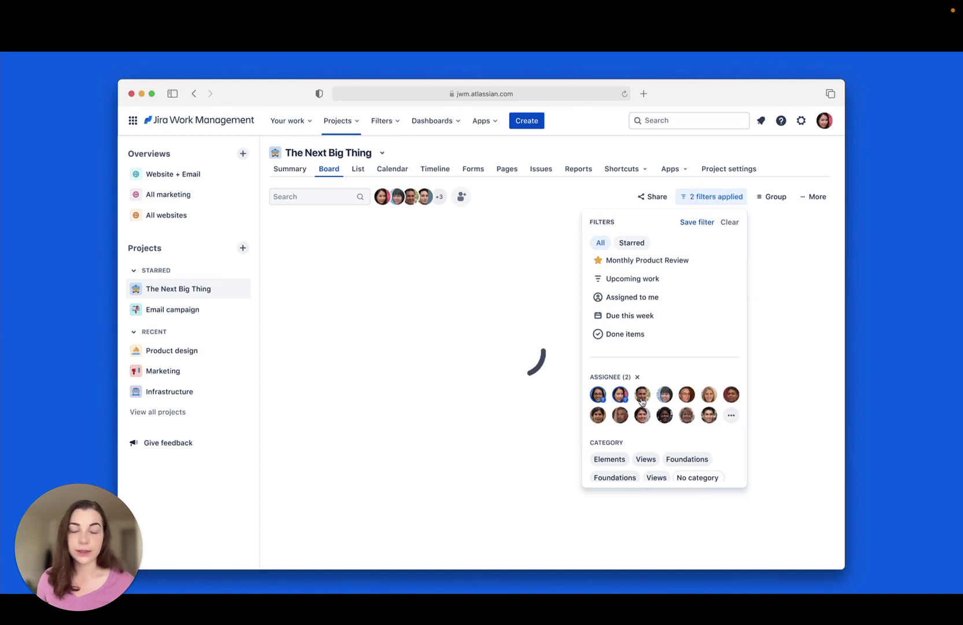
click(664, 395)
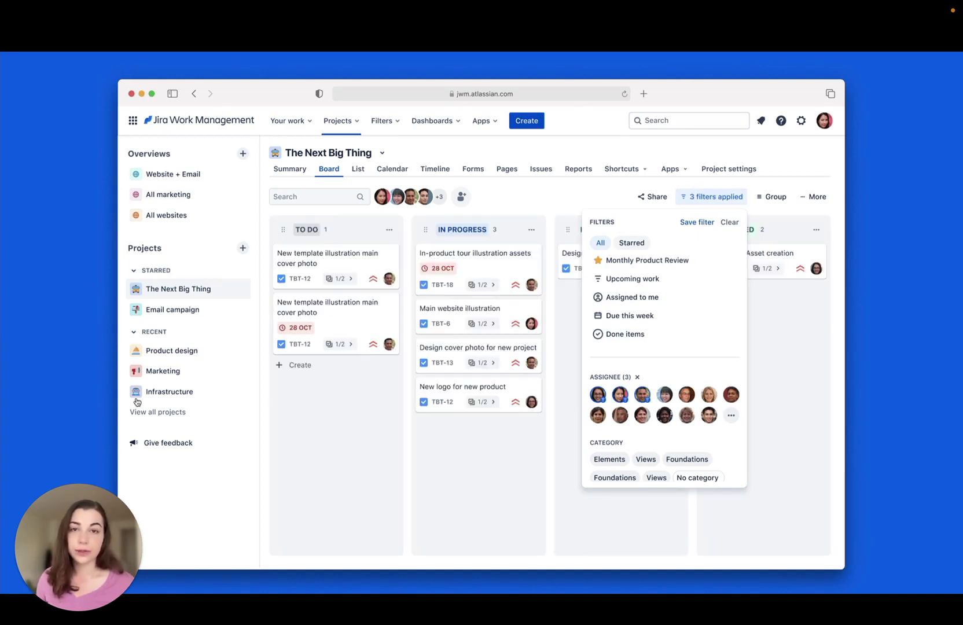
scroll(647, 421, down, 5)
click(646, 416)
Save this filter as 'Core team work in flight', then clear all board filters
click(693, 222)
text(Core team work in flight)
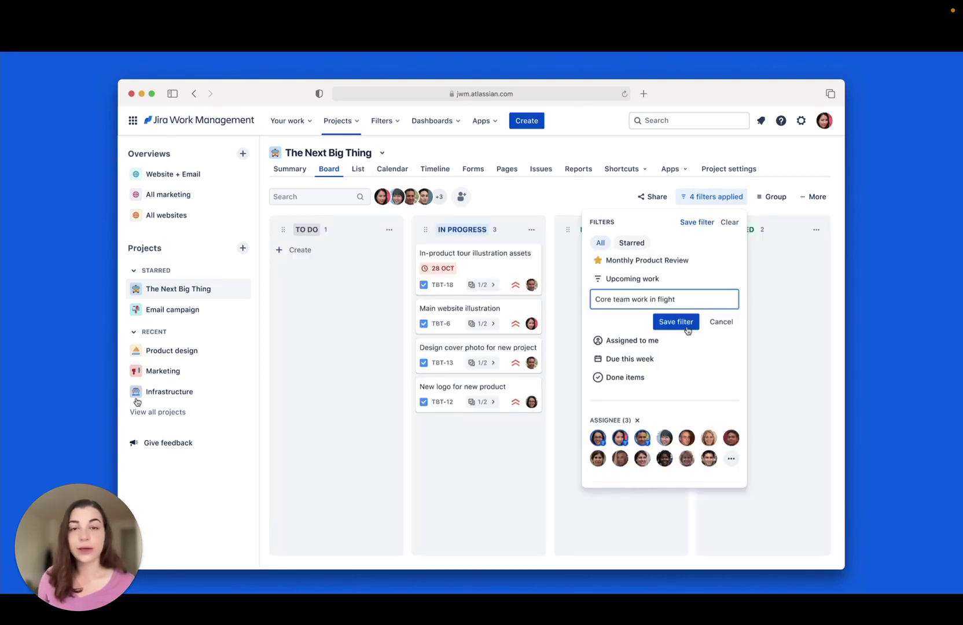
click(675, 322)
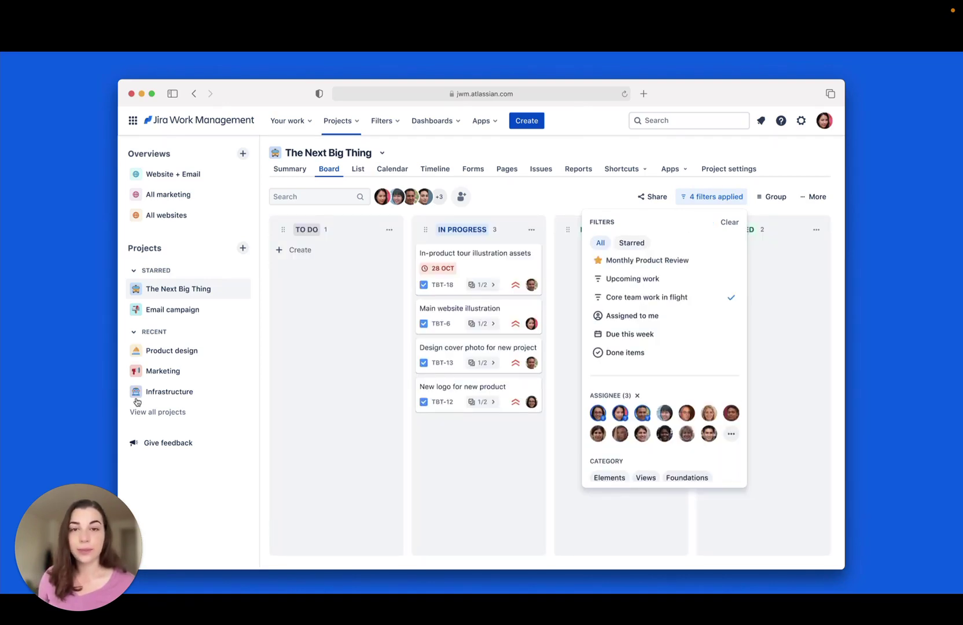
click(730, 223)
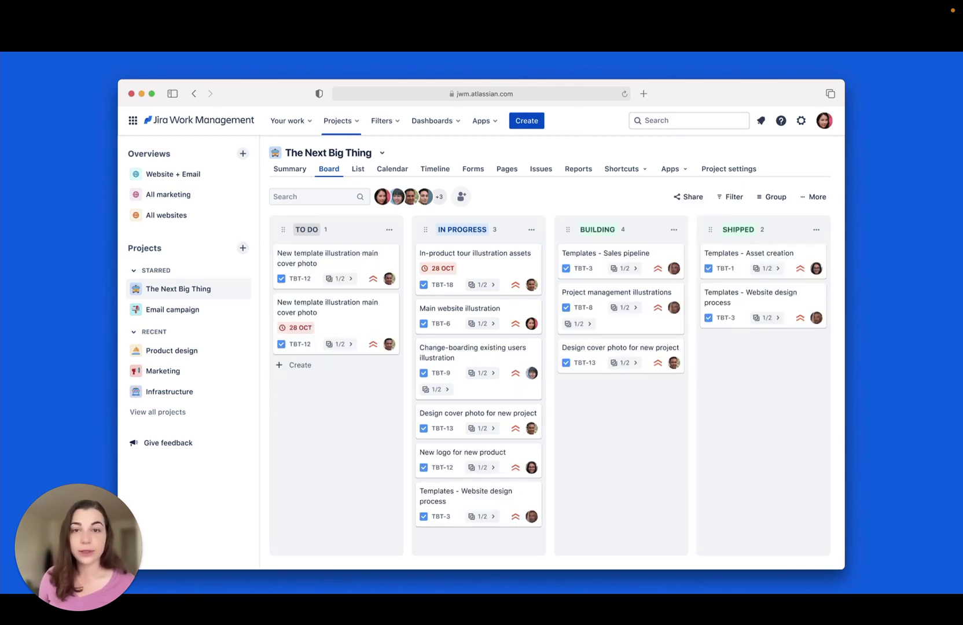
Preview the card's linked 'Home page design - v1' page, then begin linking another Confluence page
click(728, 197)
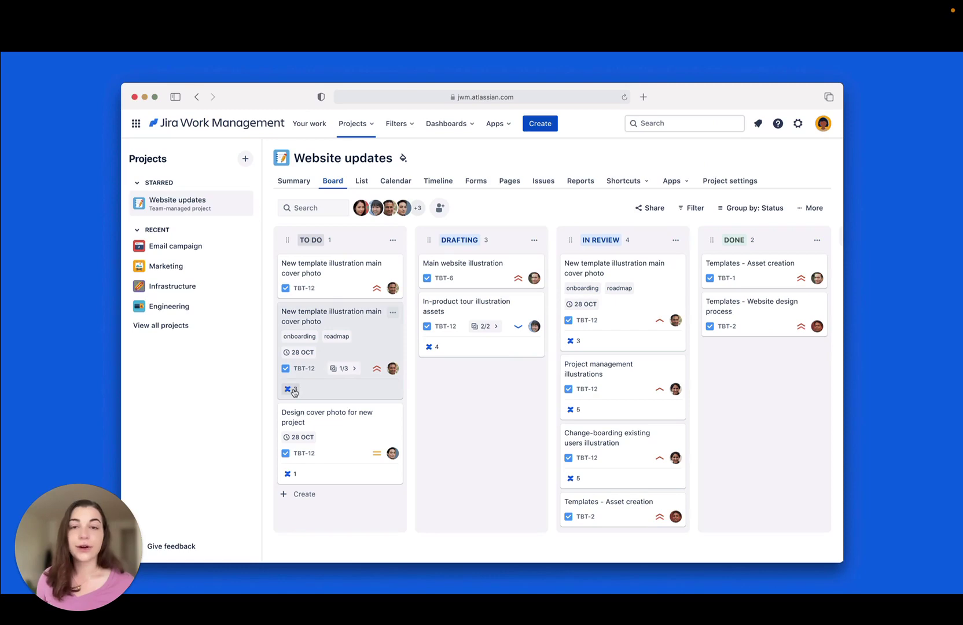
click(293, 391)
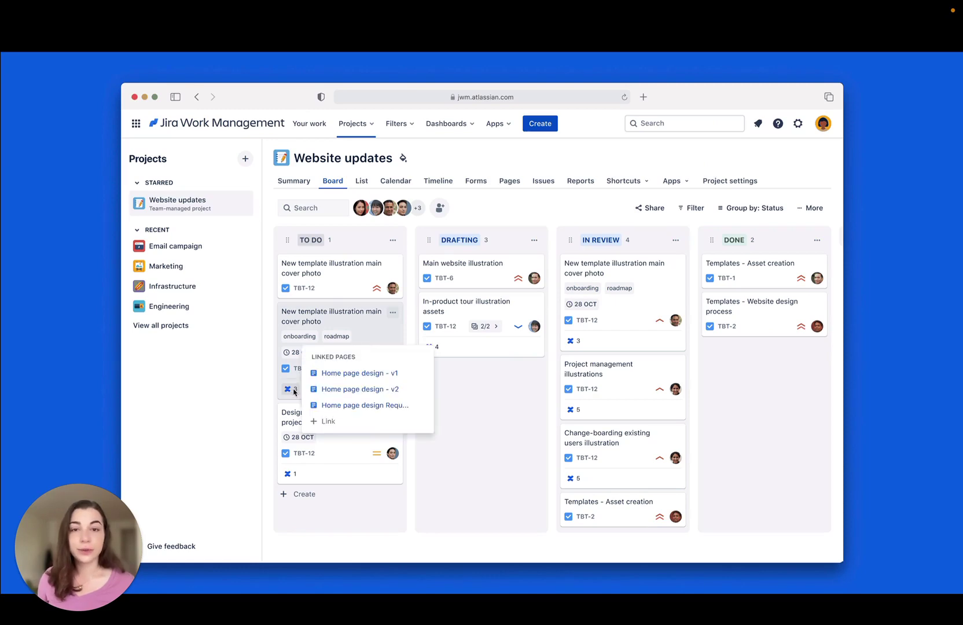
click(351, 380)
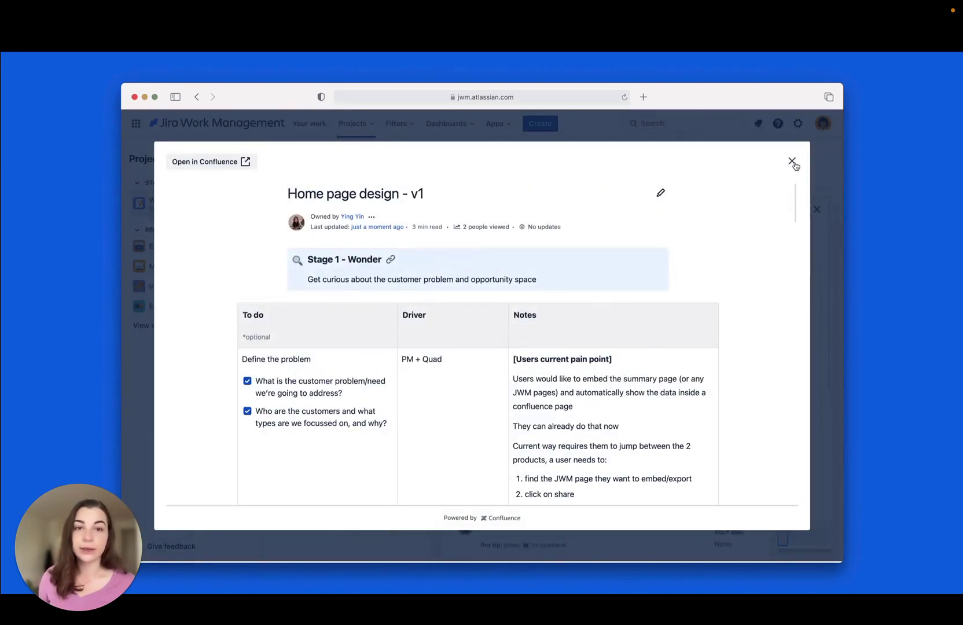
click(791, 160)
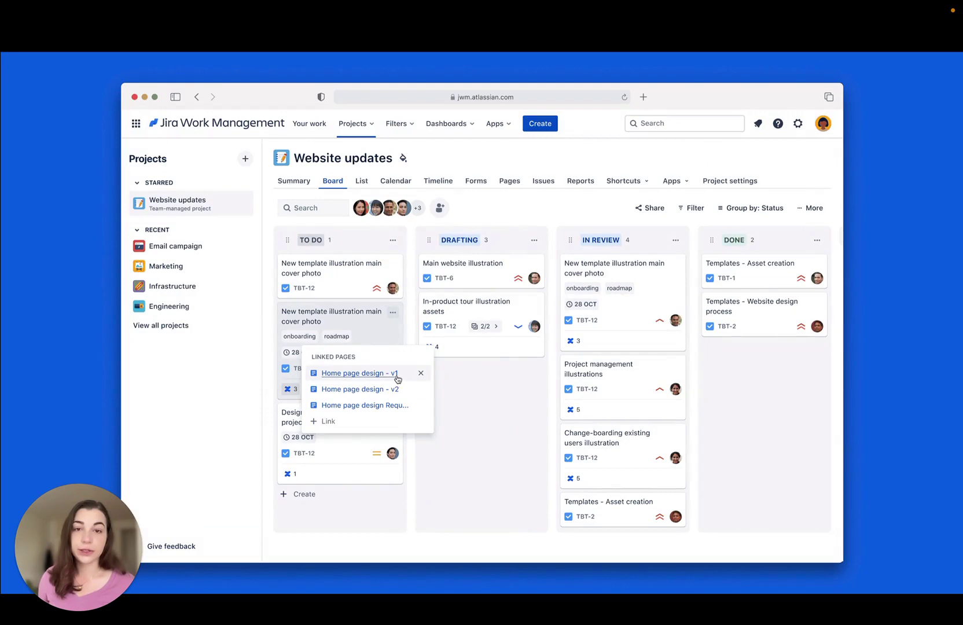
click(374, 425)
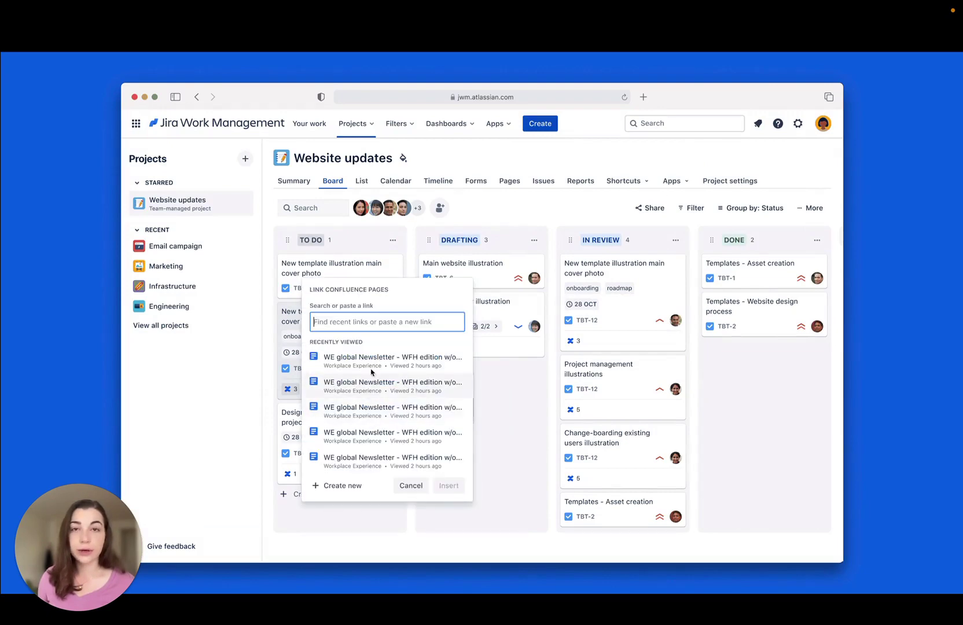